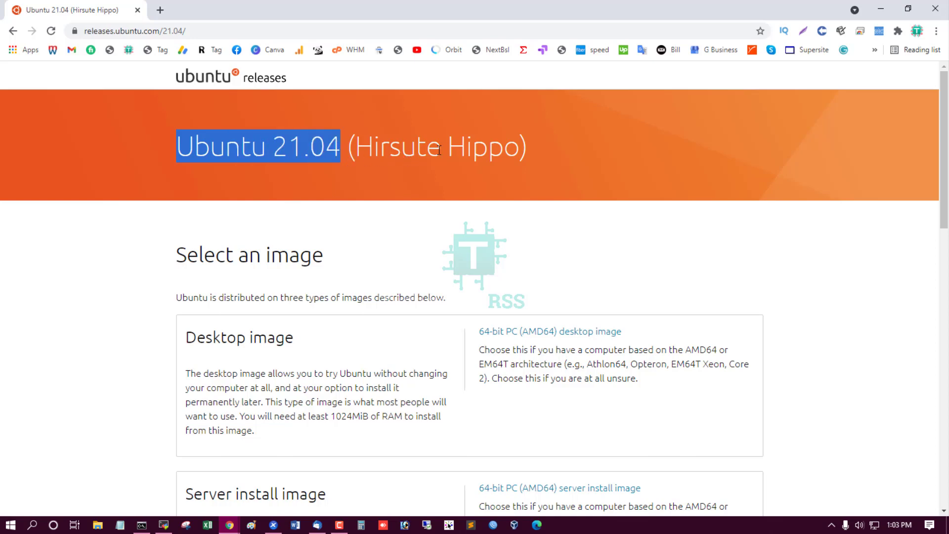
# - Examine the Ubuntu 21.04 (Hirsute Hippo) release page, its file dates and the ubuntu-21.04-live-server-amd64.iso entry
pyautogui.moveTo(448, 147); pyautogui.dragTo(534, 148)
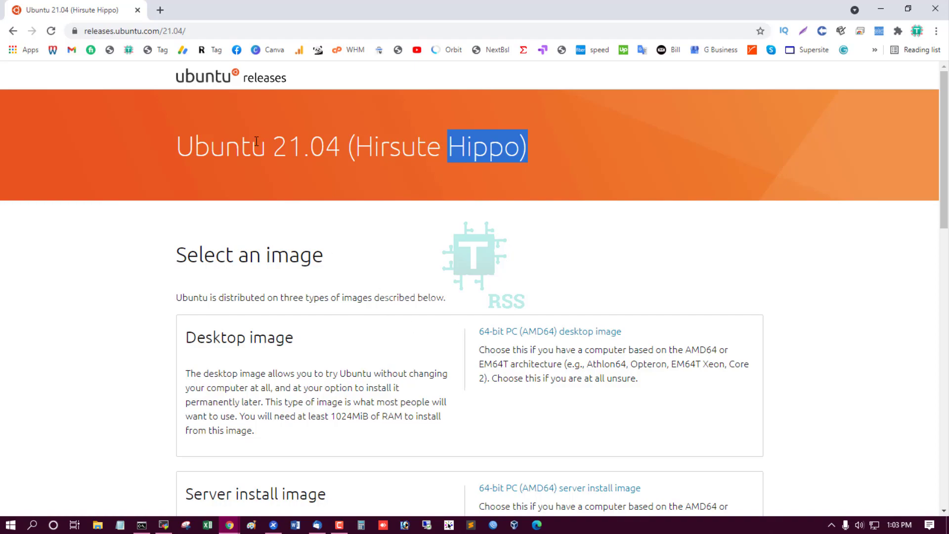
pyautogui.scroll(-2, 447, 275)
pyautogui.scroll(-1, 447, 275)
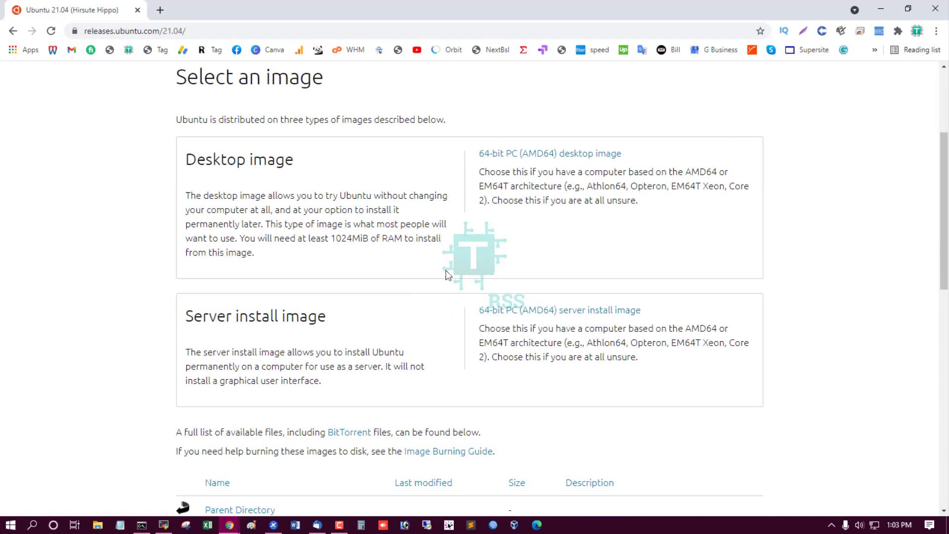
pyautogui.scroll(-5, 447, 272)
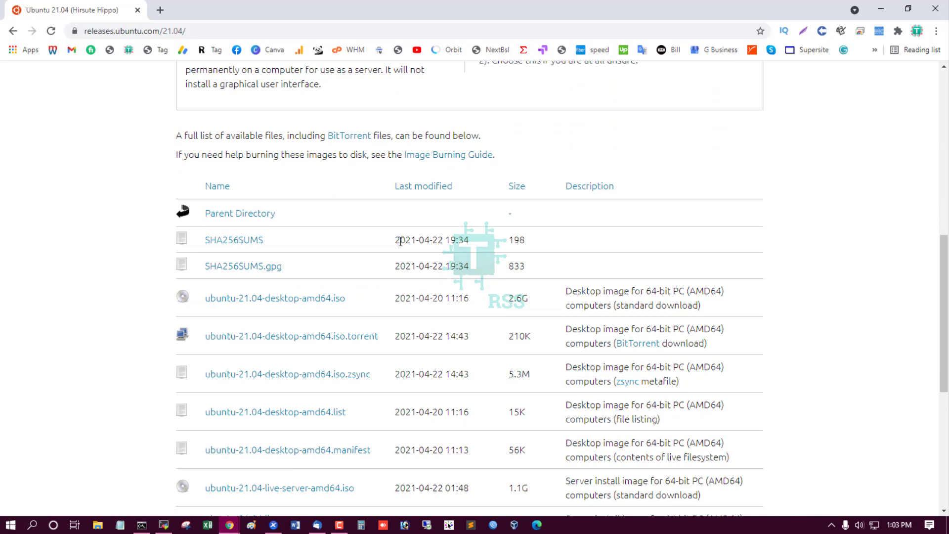
pyautogui.moveTo(395, 241); pyautogui.dragTo(432, 240)
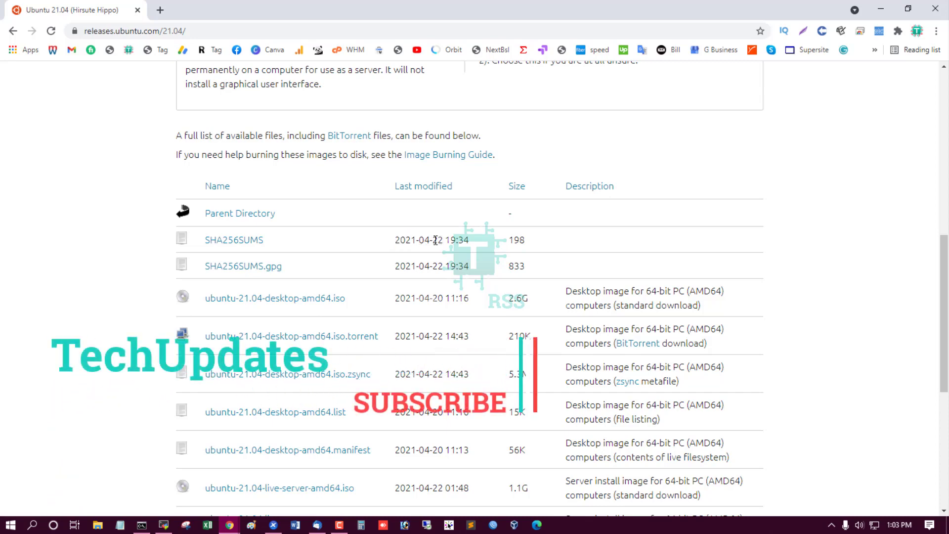
pyautogui.doubleClick(438, 240)
pyautogui.scroll(-6, 497, 310)
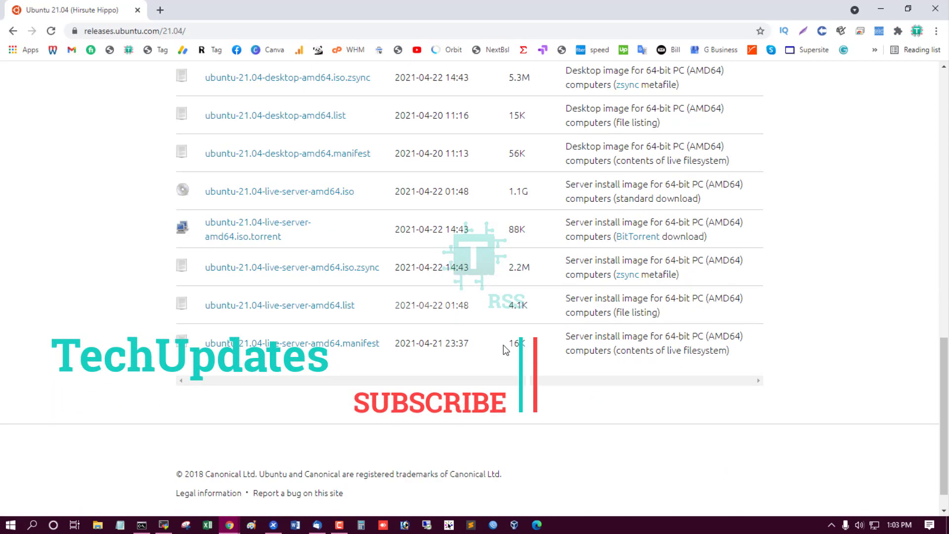
pyautogui.scroll(6, 504, 350)
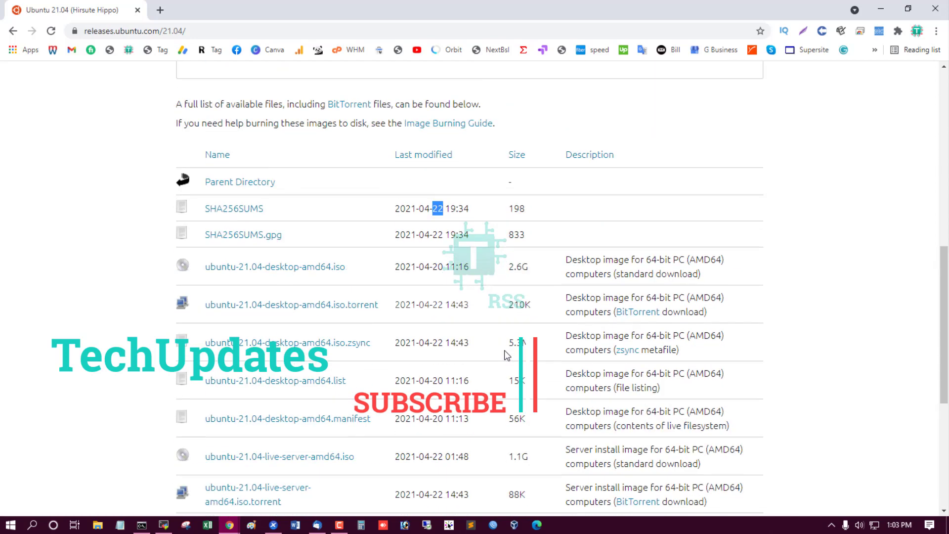
pyautogui.scroll(4, 446, 328)
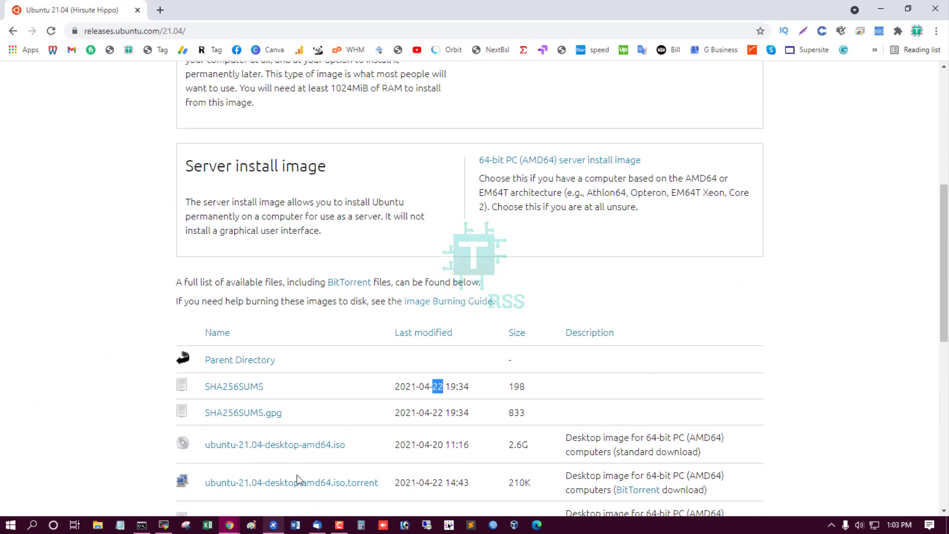
pyautogui.scroll(-4, 382, 262)
pyautogui.scroll(-5, 335, 307)
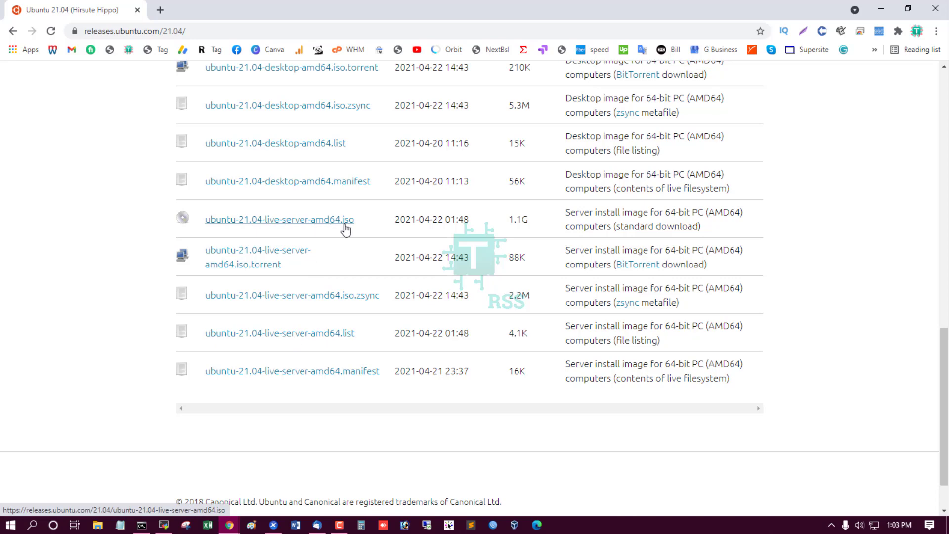
pyautogui.moveTo(370, 221); pyautogui.dragTo(205, 222)
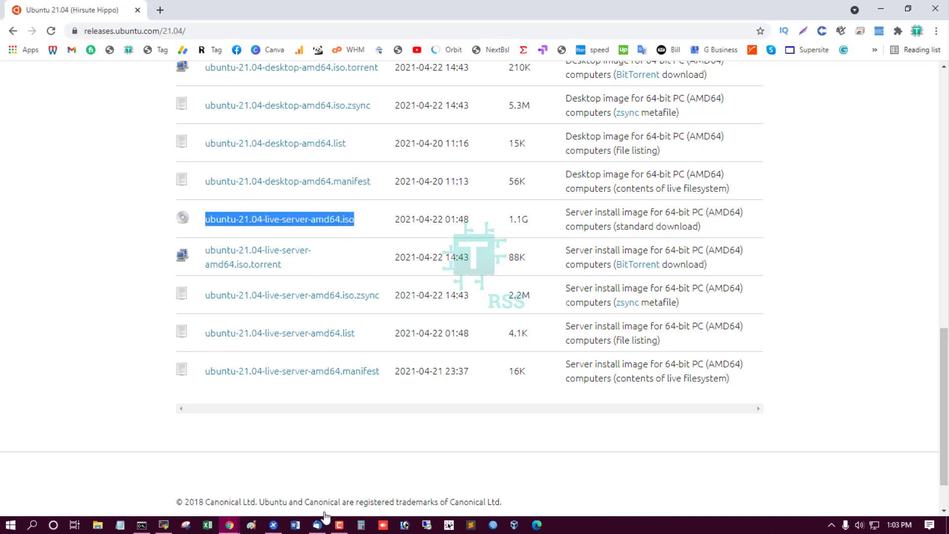
# - Switch to XenCenter, start the Ubuntu-21.04 virtual machine and boot the Ubuntu Server entry in its console
pyautogui.click(279, 529)
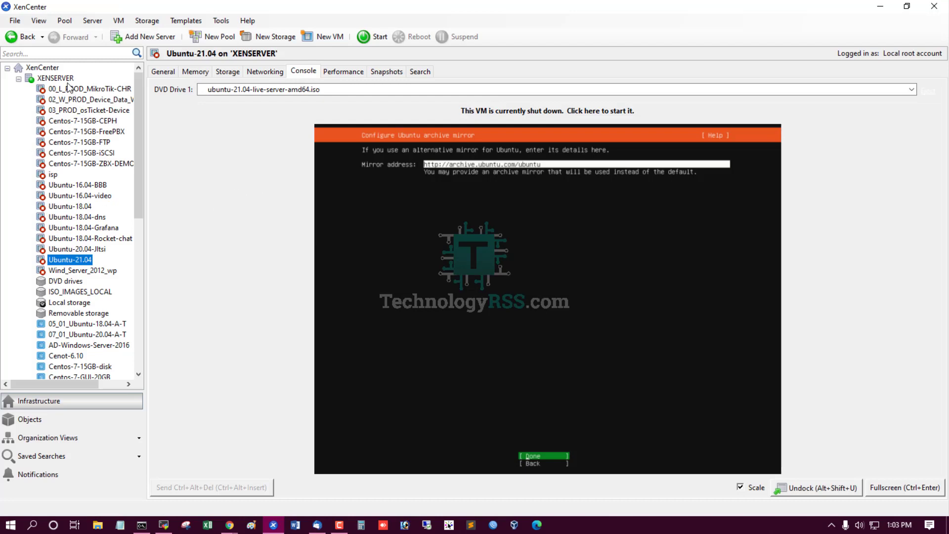
pyautogui.rightClick(80, 259)
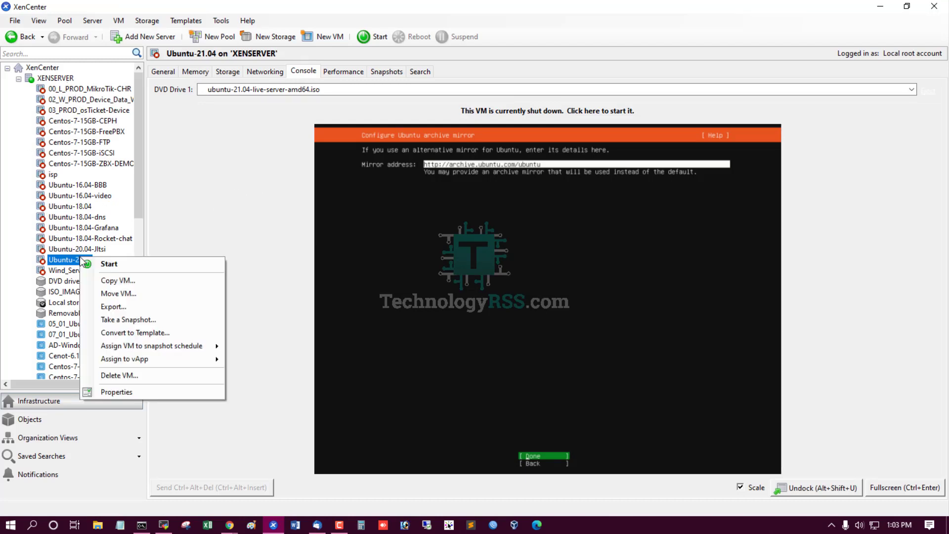
pyautogui.click(134, 267)
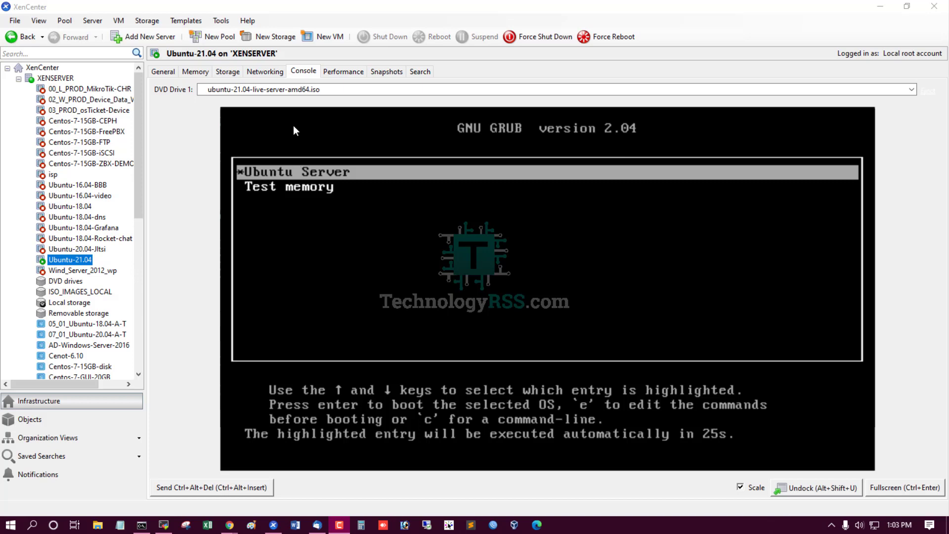
pyautogui.click(356, 87)
pyautogui.click(355, 88)
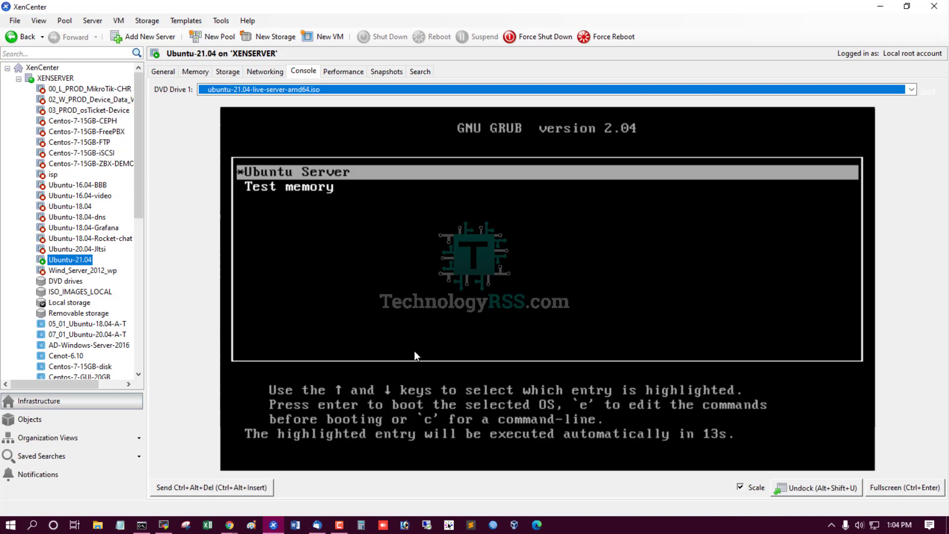
pyautogui.click(484, 241)
pyautogui.press('Return')
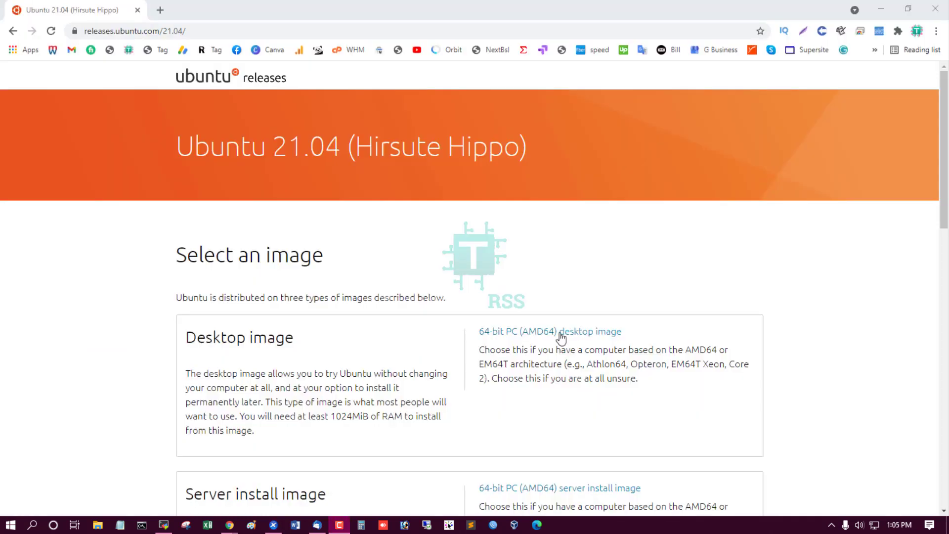
pyautogui.scroll(-10, 148, 316)
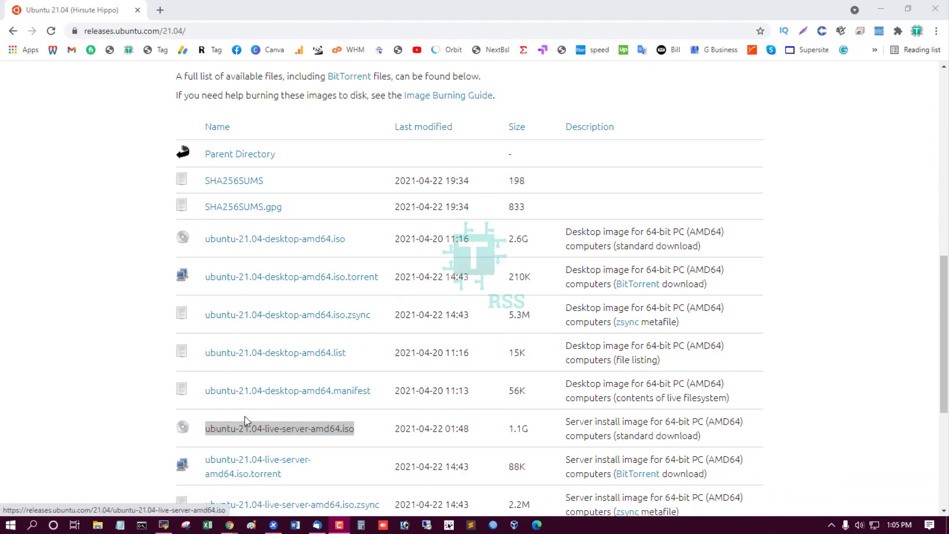
pyautogui.scroll(2, 112, 132)
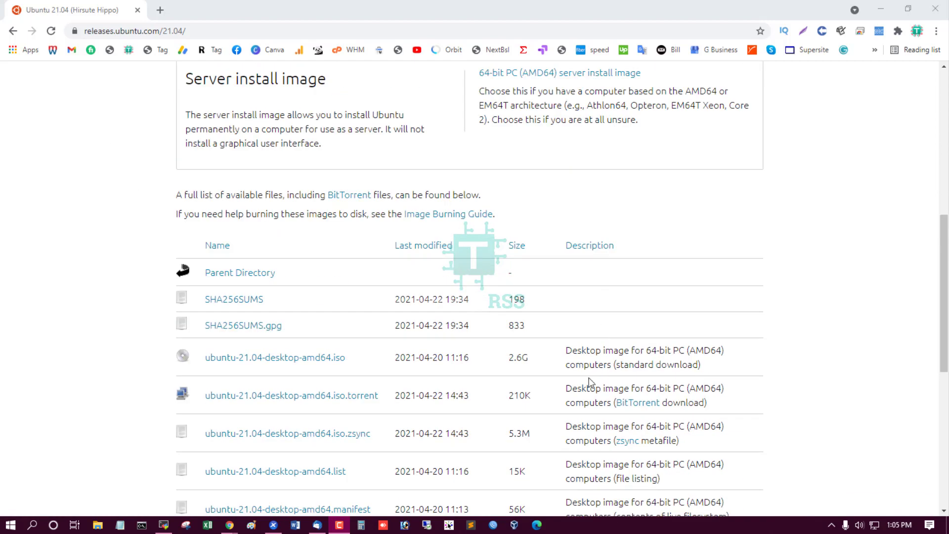
# - Switch to XenCenter and choose English as the installer language with the English (US) keyboard layout and variant
pyautogui.click(273, 524)
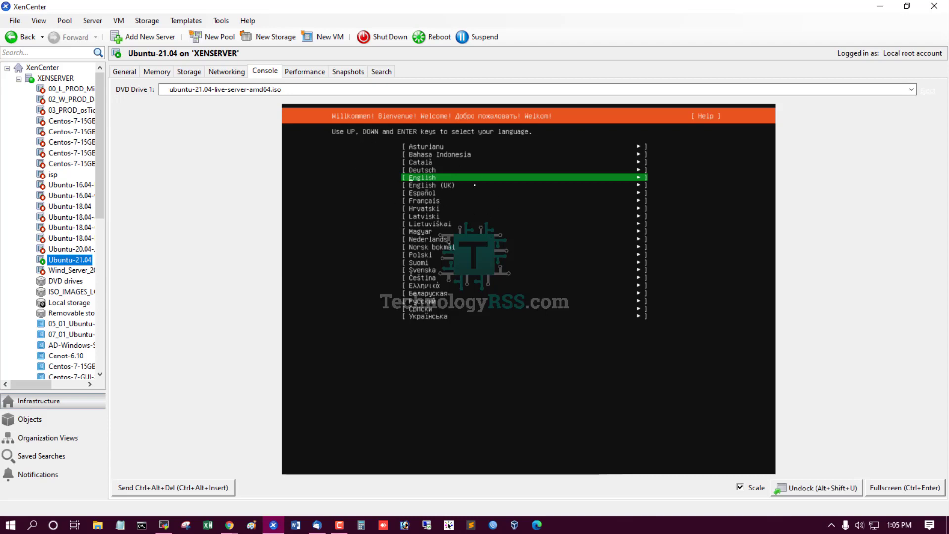
pyautogui.press('Return')
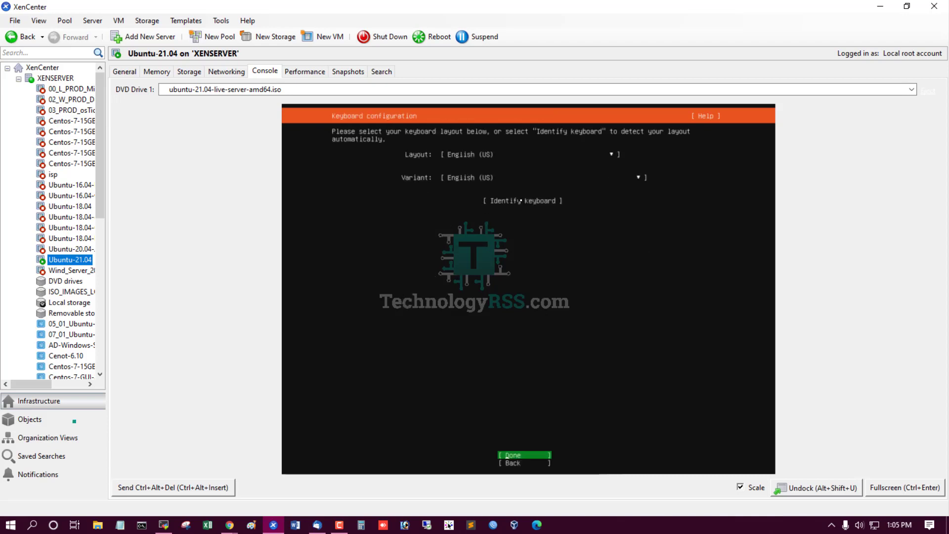
pyautogui.press('Return')
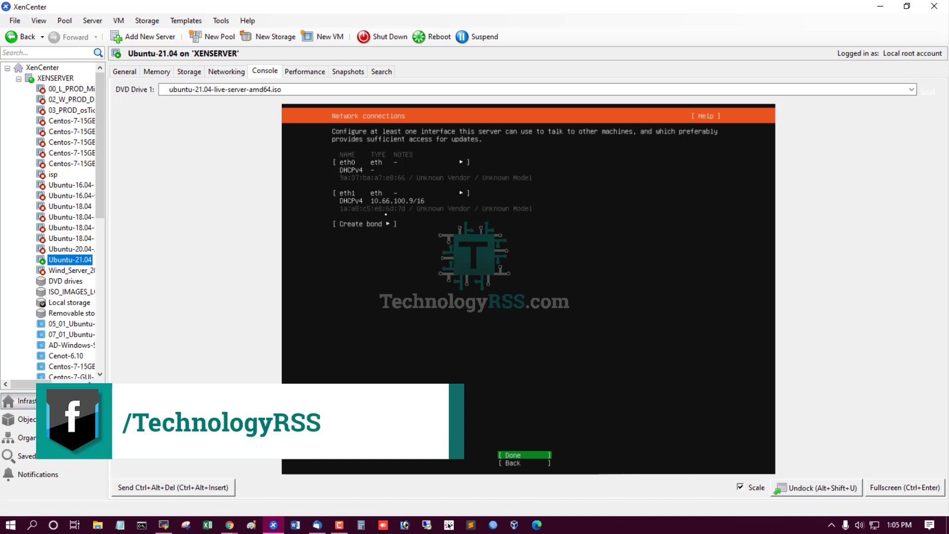
pyautogui.press('Return')
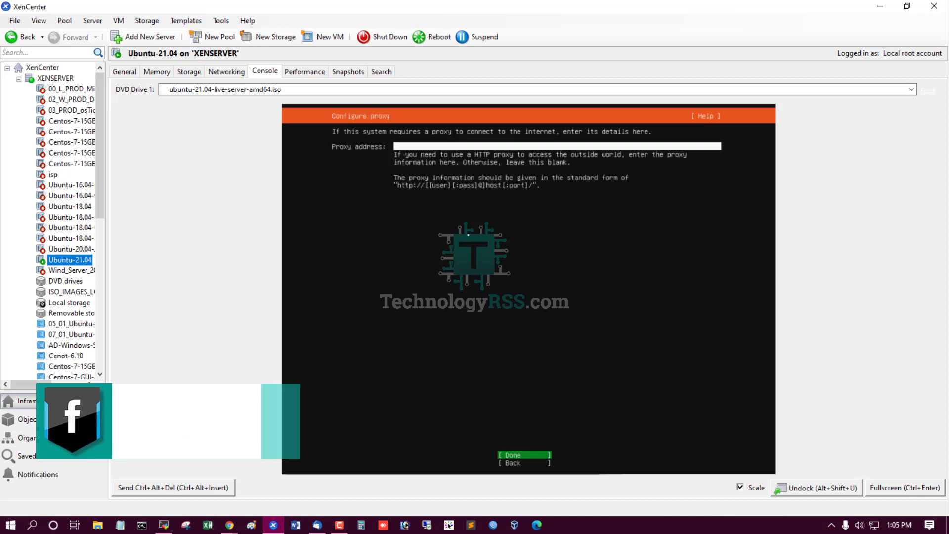
pyautogui.press('Return')
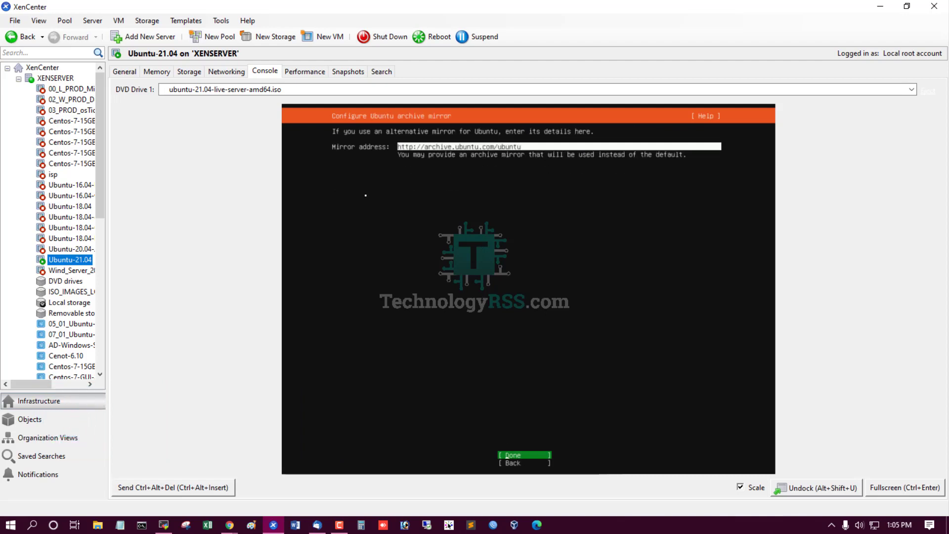
pyautogui.press('Return')
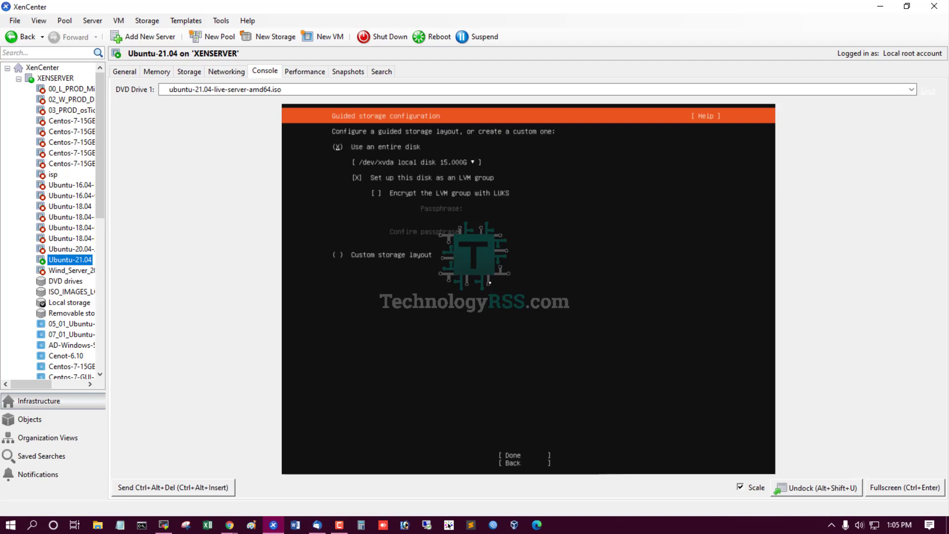
# - Accept the guided storage layout using the entire /dev/xvda disk as an LVM group without LUKS encryption
pyautogui.press('Tab')
pyautogui.press('Tab')
pyautogui.press('Tab')
pyautogui.hotkey('shift', 'Tab')
pyautogui.press('Tab')
pyautogui.press('Return')
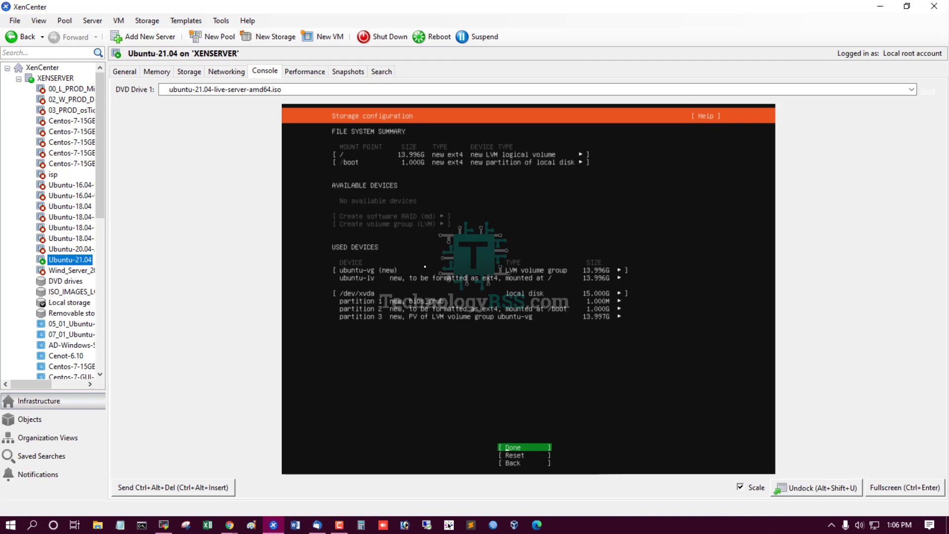
# - Accept the storage configuration summary and confirm the destructive action to begin the installation
pyautogui.press('Return')
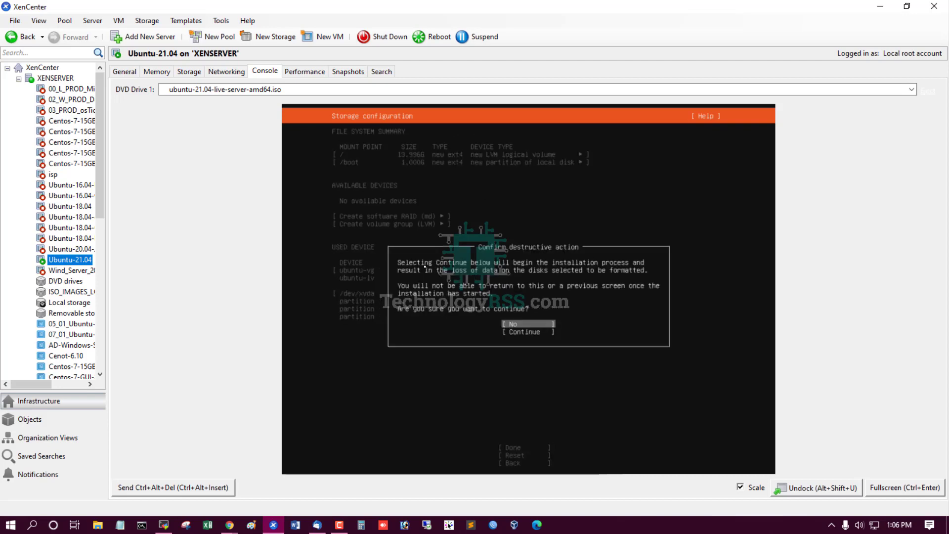
pyautogui.press('Down')
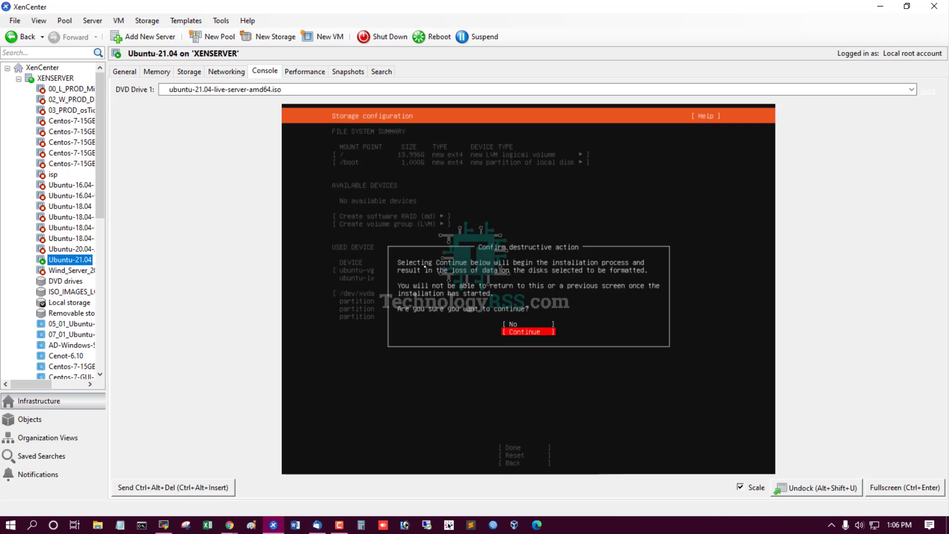
pyautogui.press('Return')
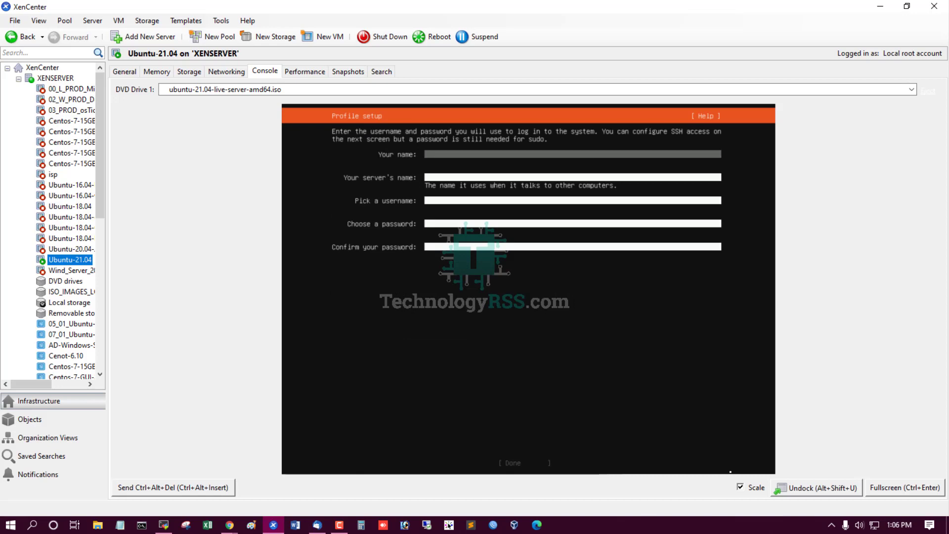
# - Turn off console scaling and fill in the profile with name tech, server name ubuntu21 and username tech
pyautogui.click(740, 487)
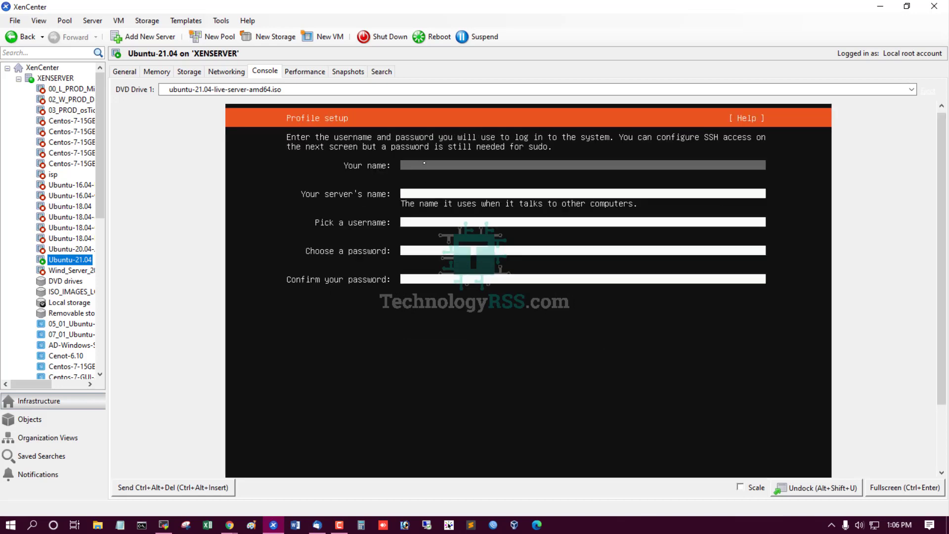
pyautogui.write('tech')
pyautogui.press('Tab')
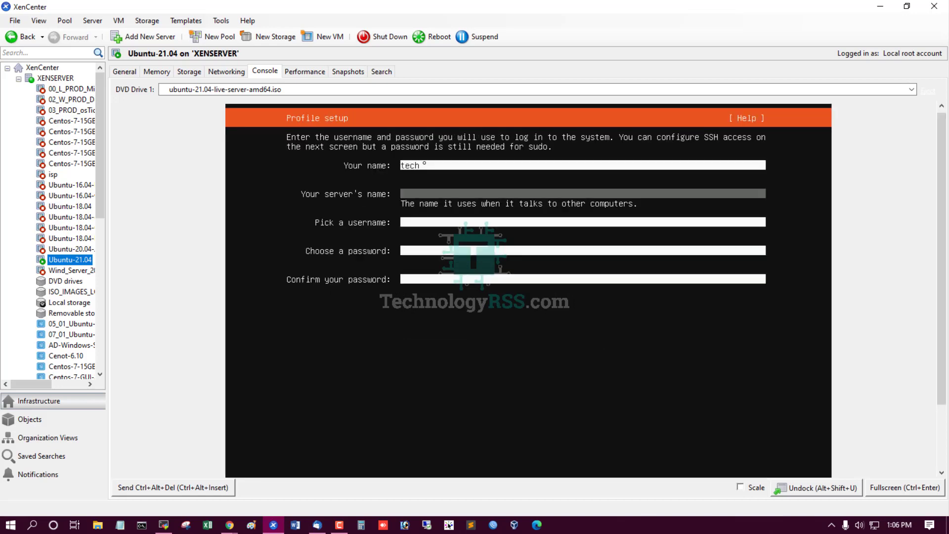
pyautogui.write('ubuntu21')
pyautogui.press('Tab')
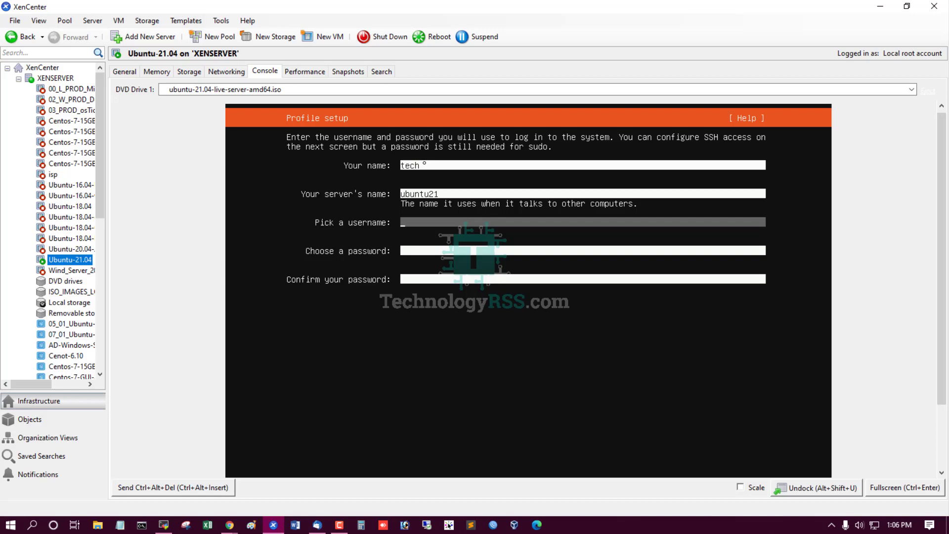
pyautogui.write('tech')
pyautogui.press('Tab')
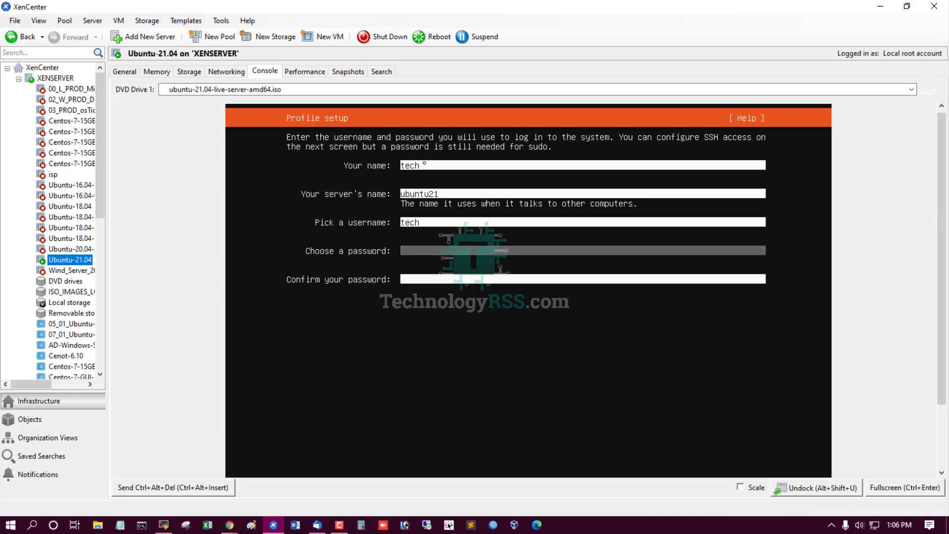
# - Enter and confirm the account password, and submit the profile setup to reach the SSH options
pyautogui.write('*********')
pyautogui.press('Tab')
pyautogui.write('********')
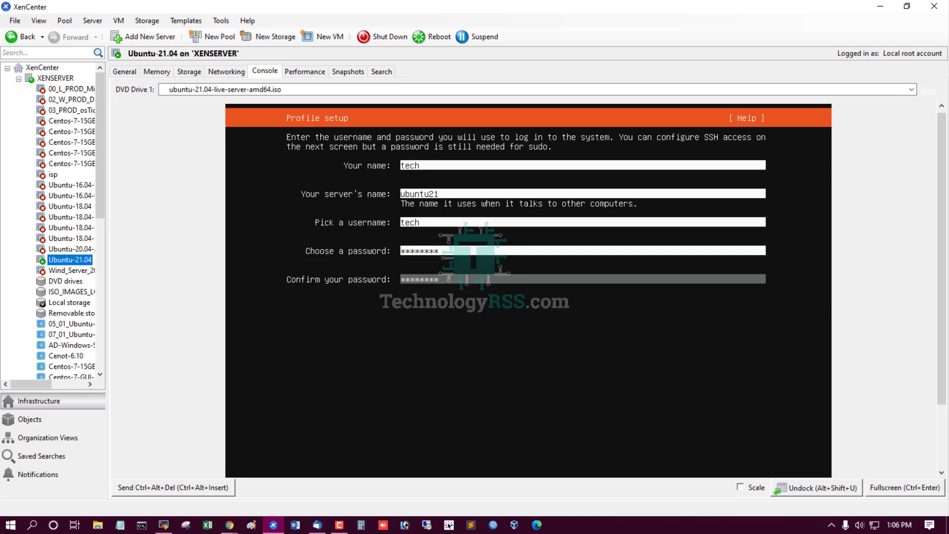
pyautogui.moveTo(941, 233); pyautogui.dragTo(930, 336)
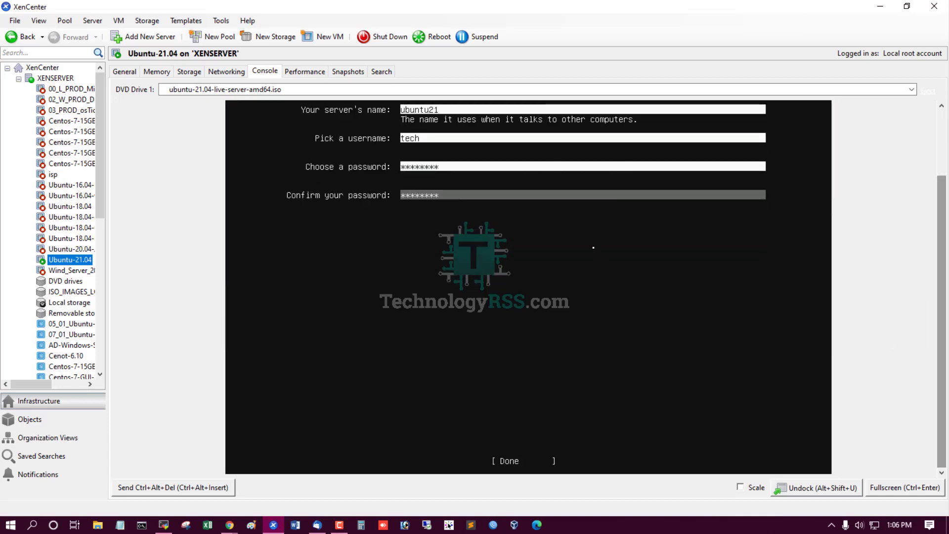
pyautogui.press('Tab')
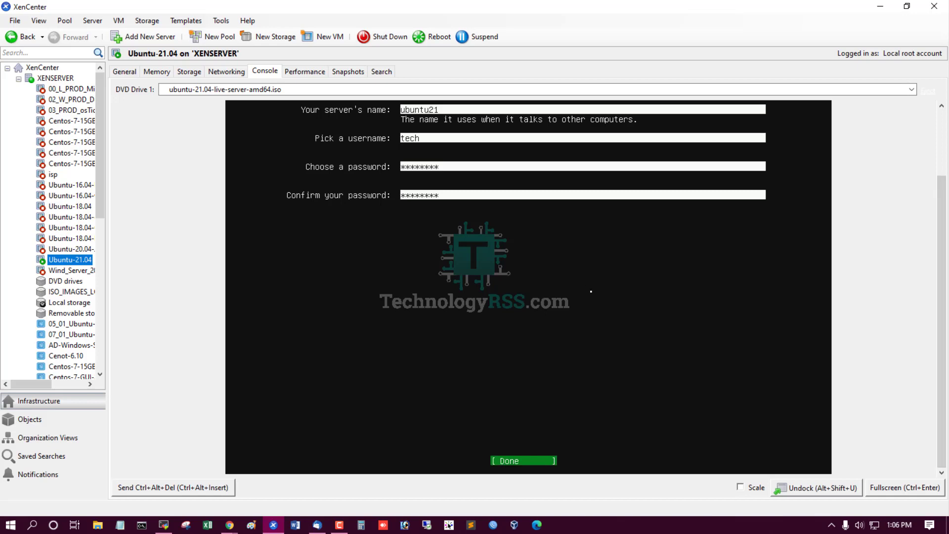
pyautogui.press('Return')
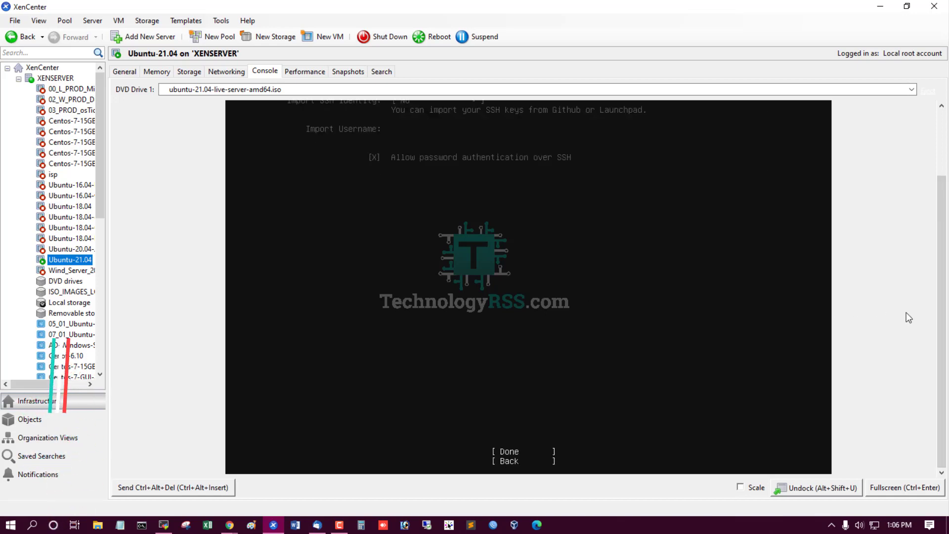
pyautogui.moveTo(939, 279); pyautogui.dragTo(939, 211)
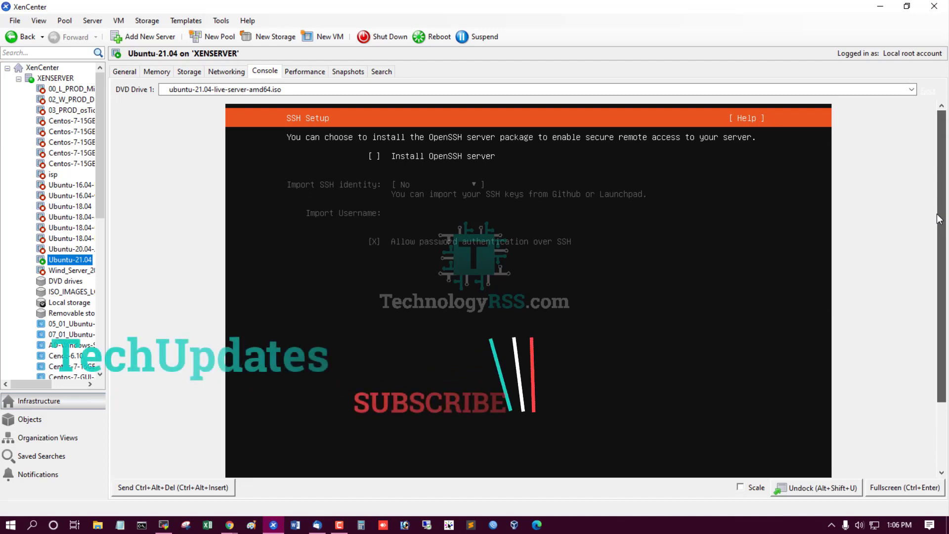
# - Turn on console scaling, enable installation of the OpenSSH server without importing an SSH identity, and continue past SSH Setup
pyautogui.click(749, 489)
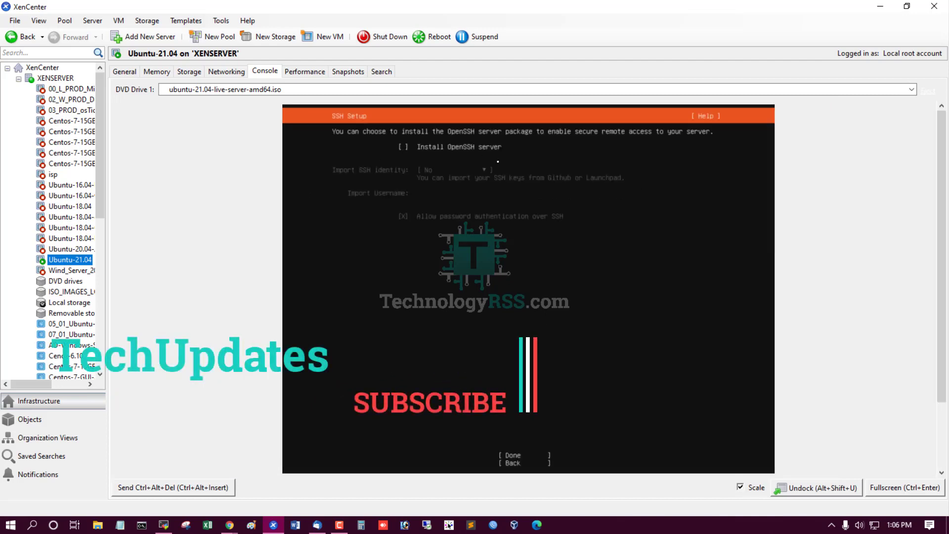
pyautogui.press('space')
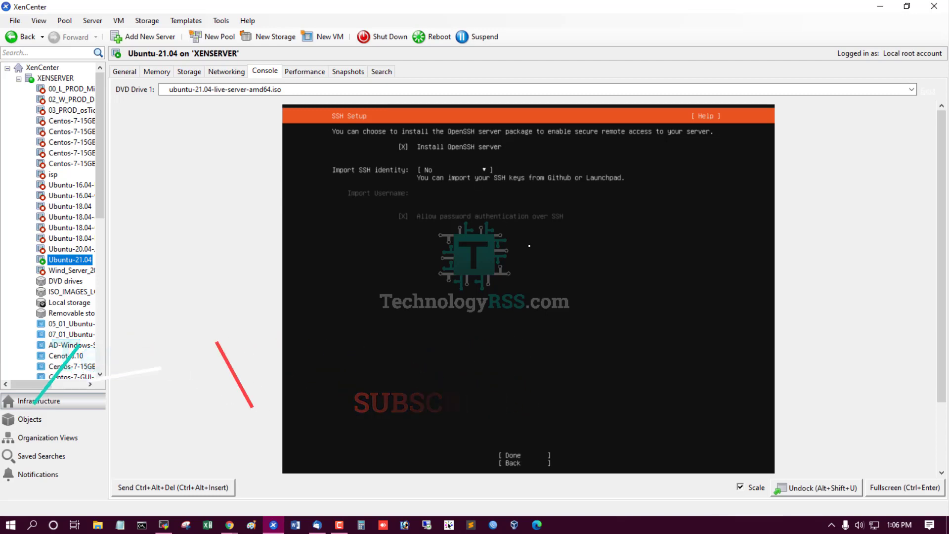
pyautogui.press('Tab')
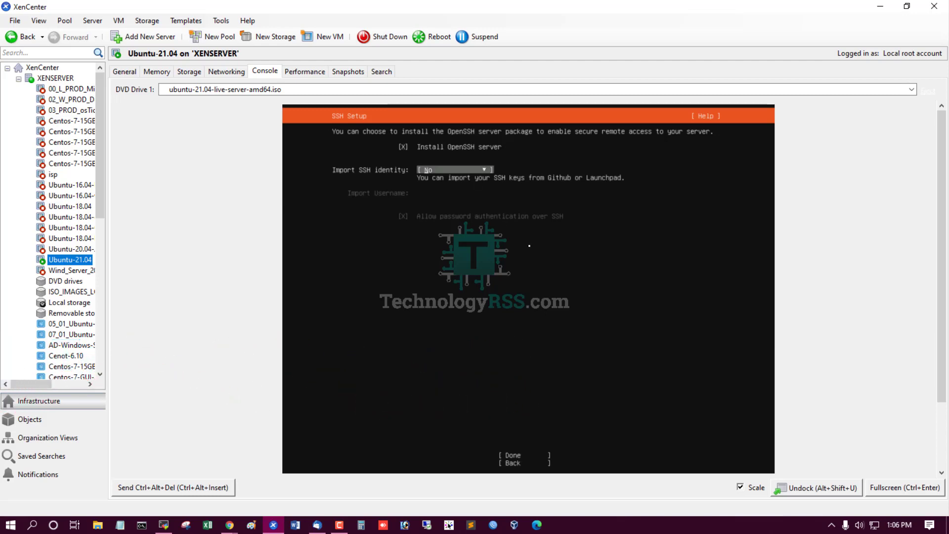
pyautogui.press('Tab')
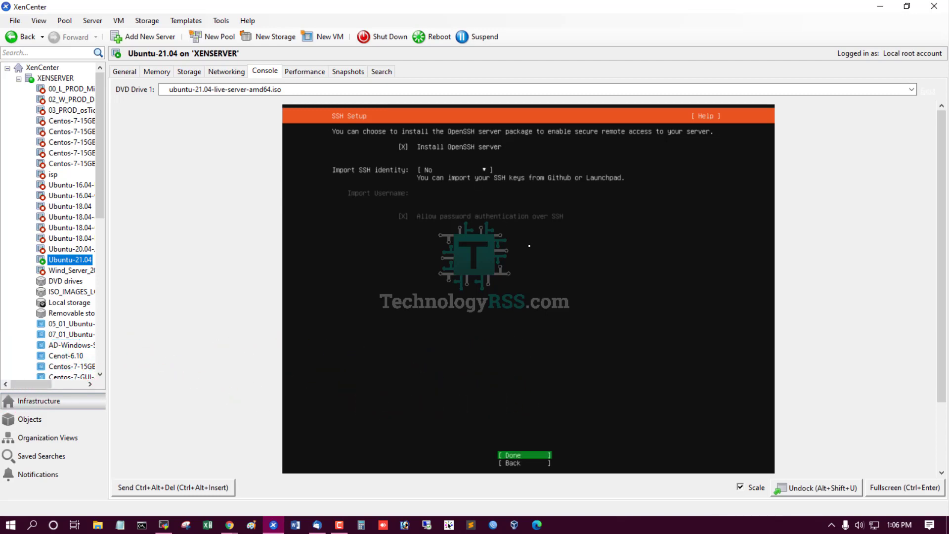
pyautogui.press('Return')
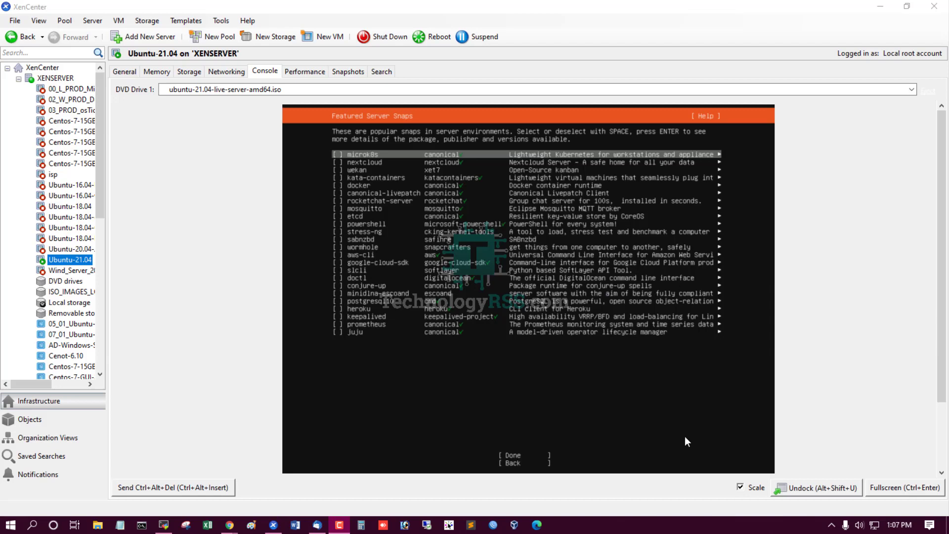
# - Continue past the Featured Server Snaps without selecting any snap
pyautogui.click(749, 489)
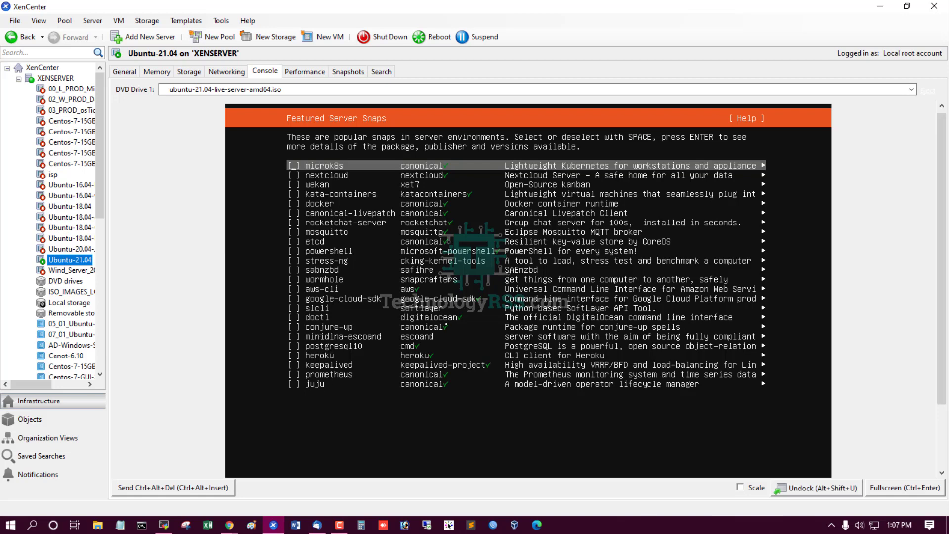
pyautogui.click(756, 488)
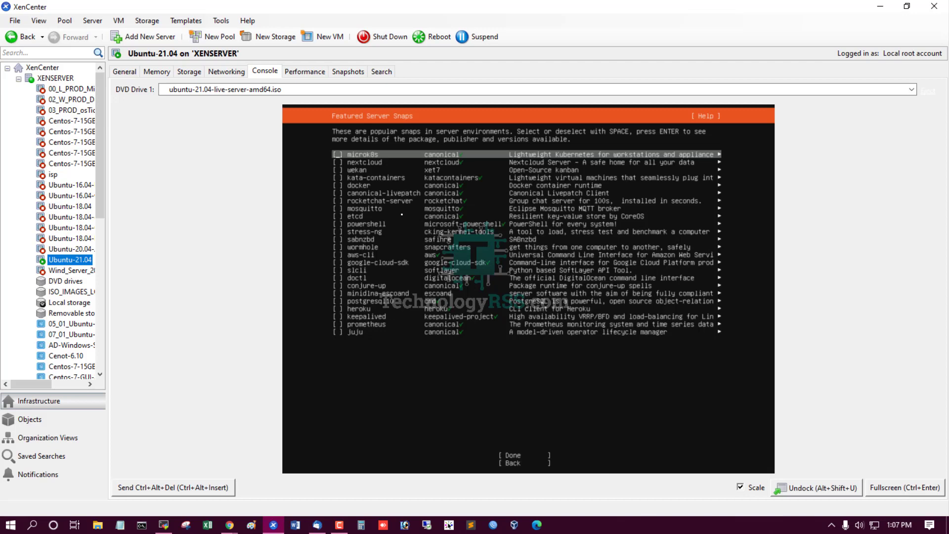
pyautogui.press('Tab')
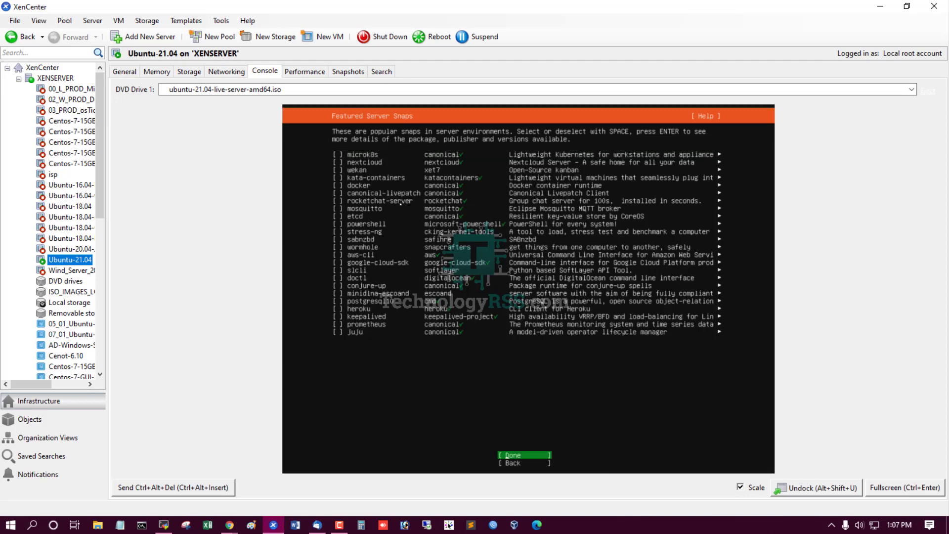
pyautogui.press('Return')
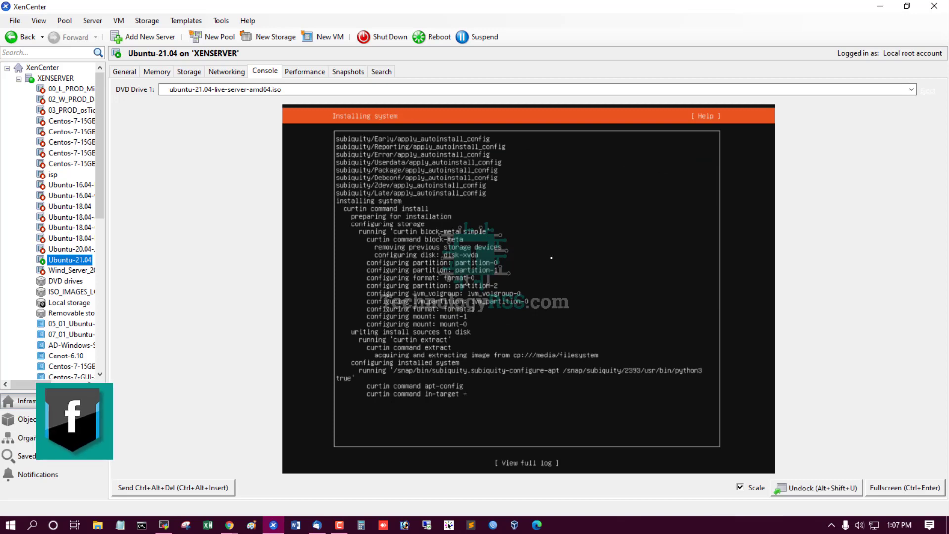
# - Once the installation finishes, eject the Ubuntu ISO from DVD Drive 1 and reboot the virtual machine
pyautogui.click(755, 488)
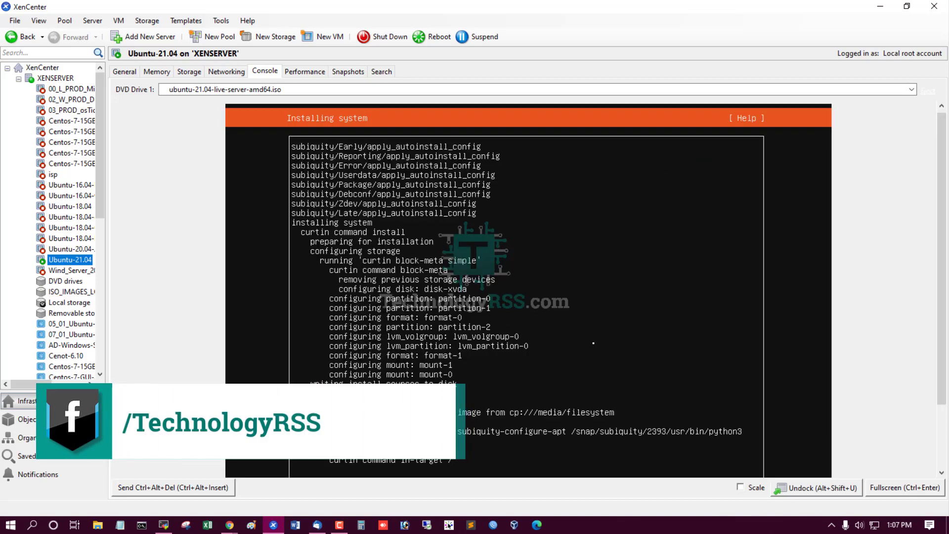
pyautogui.scroll(-2, 918, 321)
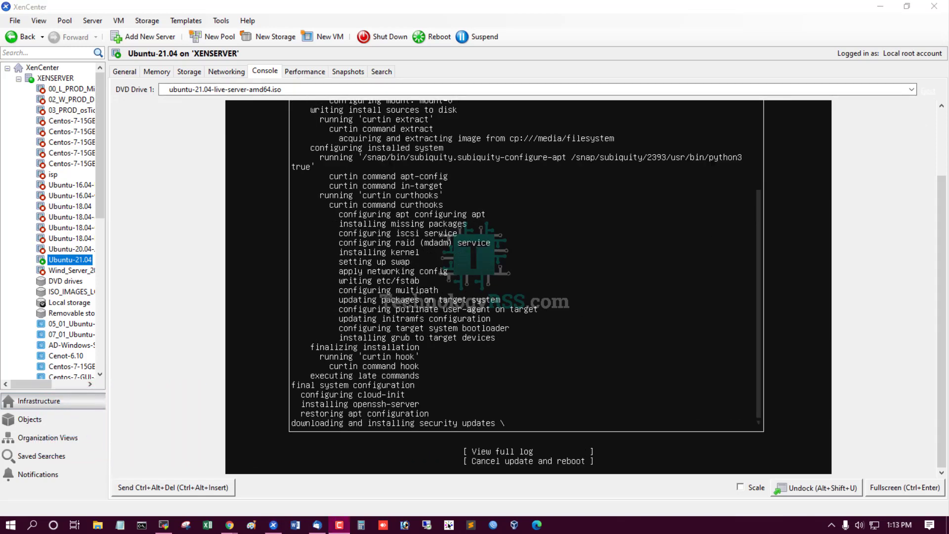
pyautogui.click(571, 292)
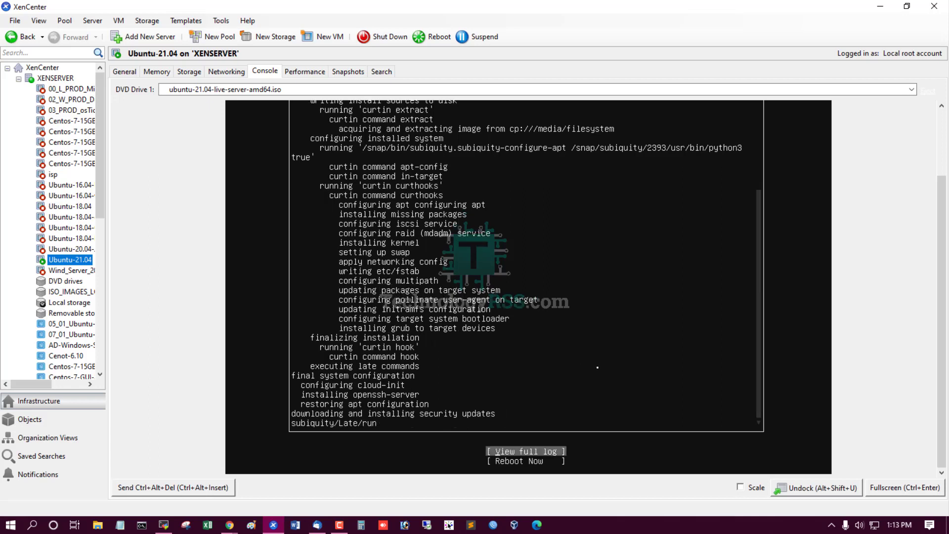
pyautogui.press('Down')
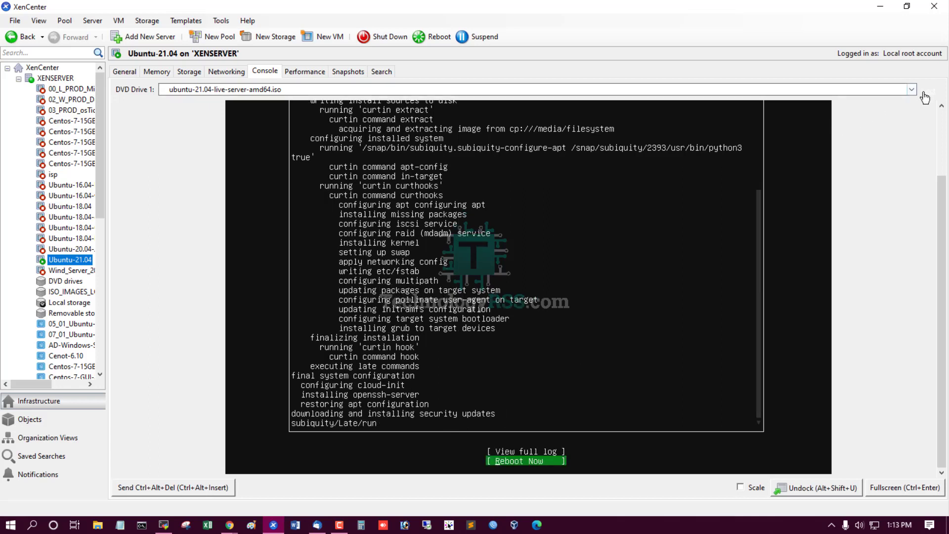
pyautogui.click(929, 93)
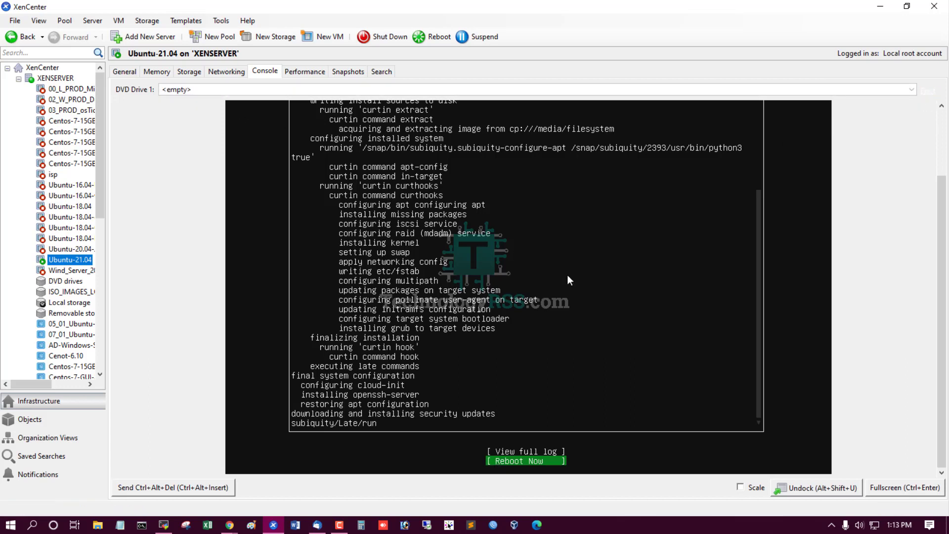
pyautogui.press('Return')
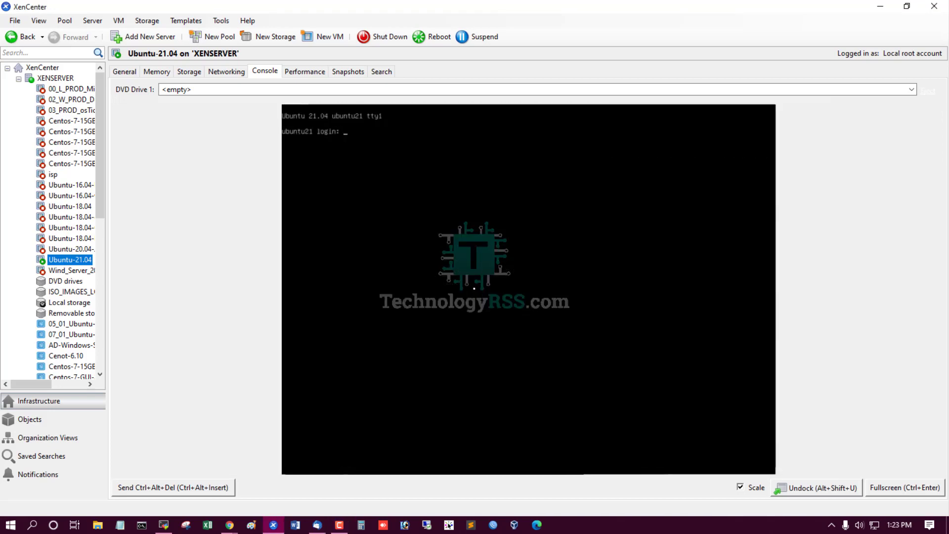
# - Log in to the ubuntu21 console as tech with the account password
pyautogui.write('tech')
pyautogui.press('Return')
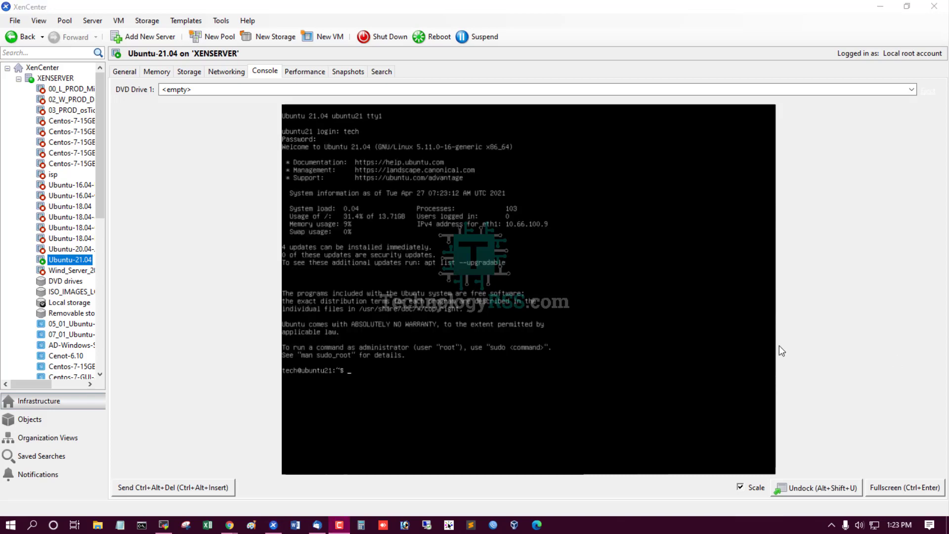
pyautogui.click(427, 374)
pyautogui.press('Return')
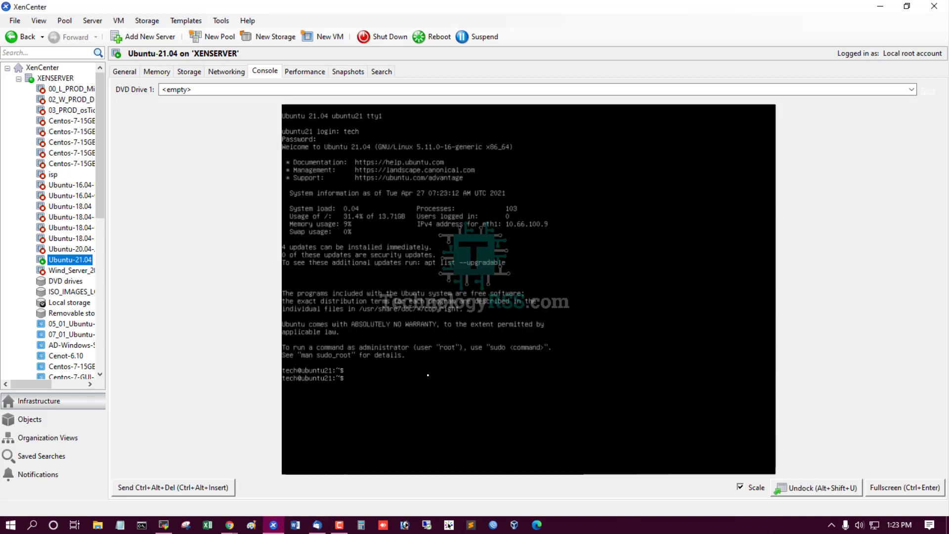
# - Clear the terminal and display the server's routing table with ip r
pyautogui.hotkey('ctrl', 'l')
pyautogui.press('Return')
pyautogui.press('Return')
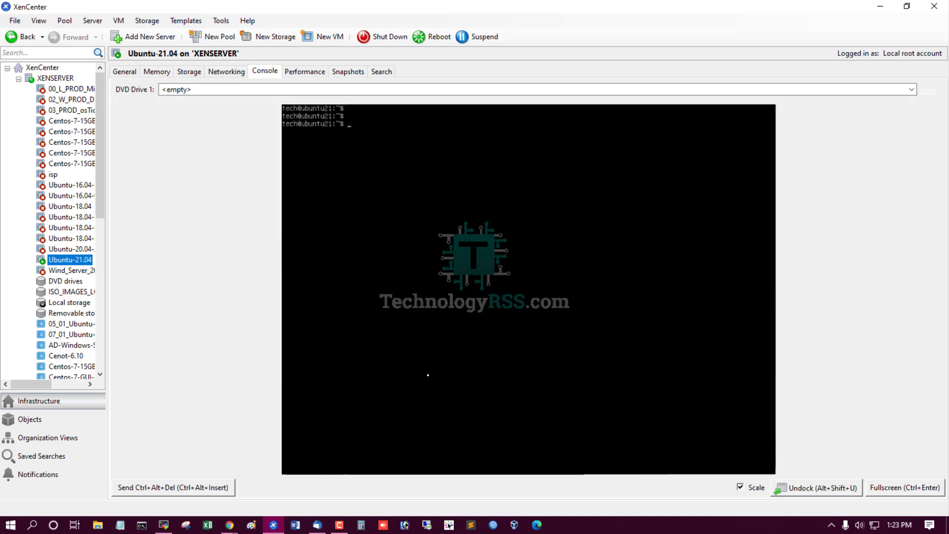
pyautogui.write('ip r')
pyautogui.press('Return')
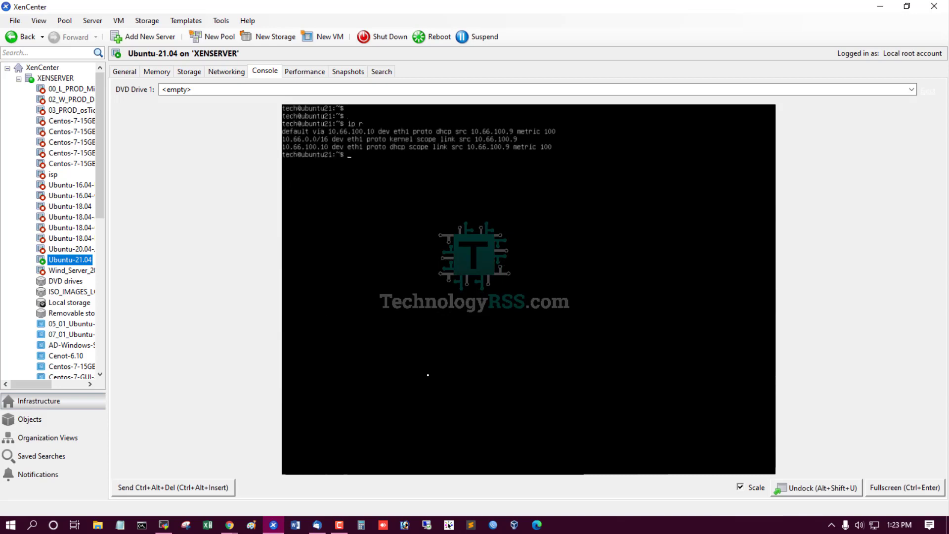
# - Turn off console scaling, test internet connectivity by pinging 8.8.8.8, and stop the ping after a few replies
pyautogui.click(740, 487)
pyautogui.write('p')
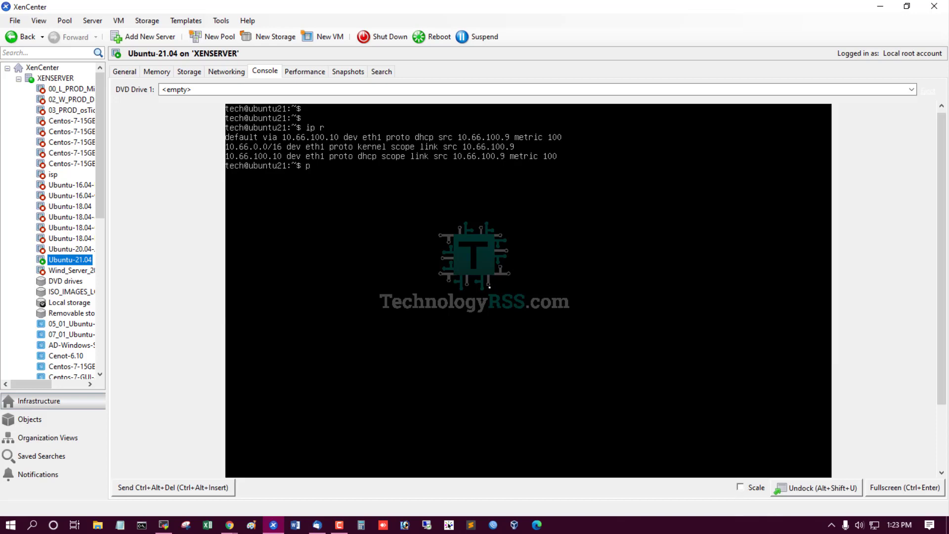
pyautogui.write('ing 8.8.8.8')
pyautogui.press('Return')
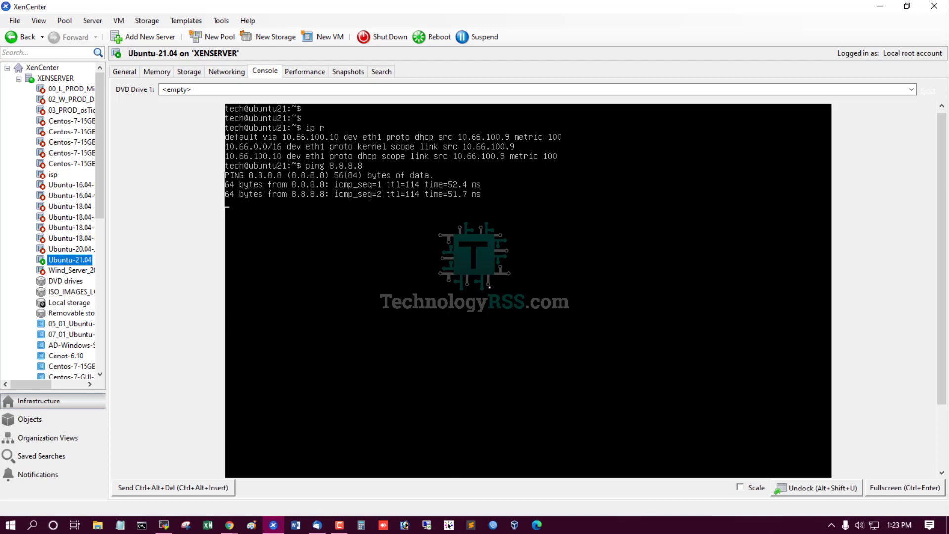
pyautogui.hotkey('ctrl', 'c')
pyautogui.press('Return')
pyautogui.press('Return')
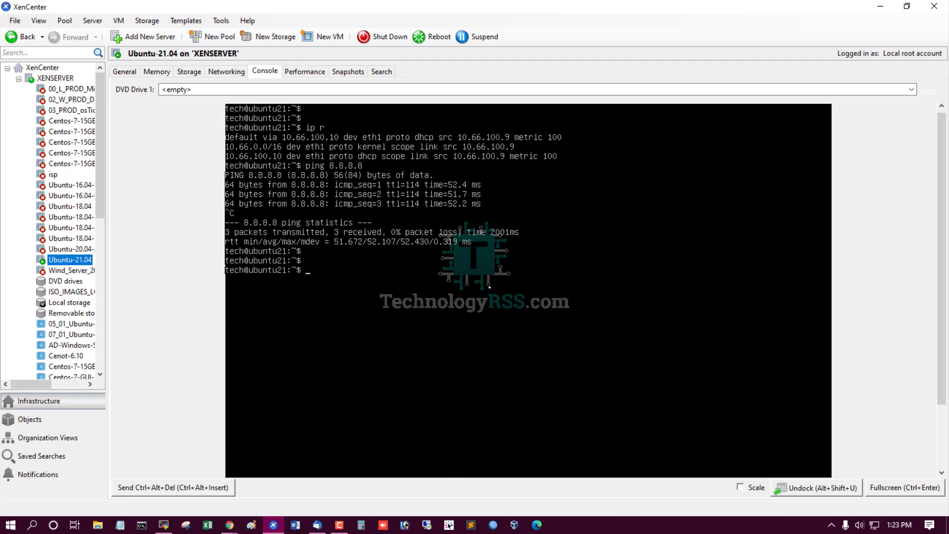
# - Clear the terminal and check the installed Ubuntu version with lsb_release -a
pyautogui.press('Return')
pyautogui.hotkey('ctrl', 'l')
pyautogui.press('Return')
pyautogui.press('Return')
pyautogui.press('Return')
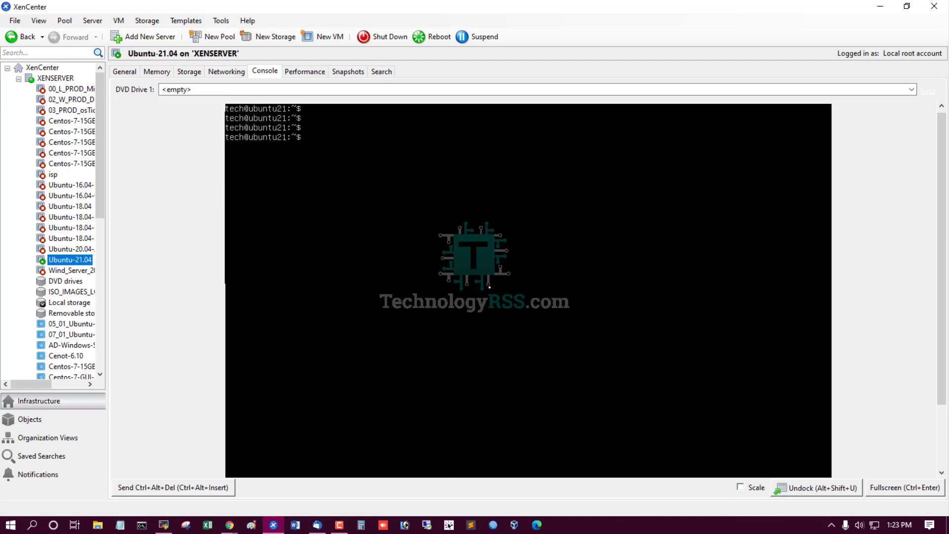
pyautogui.hotkey('ctrl', 'l')
pyautogui.write('lsb_release')
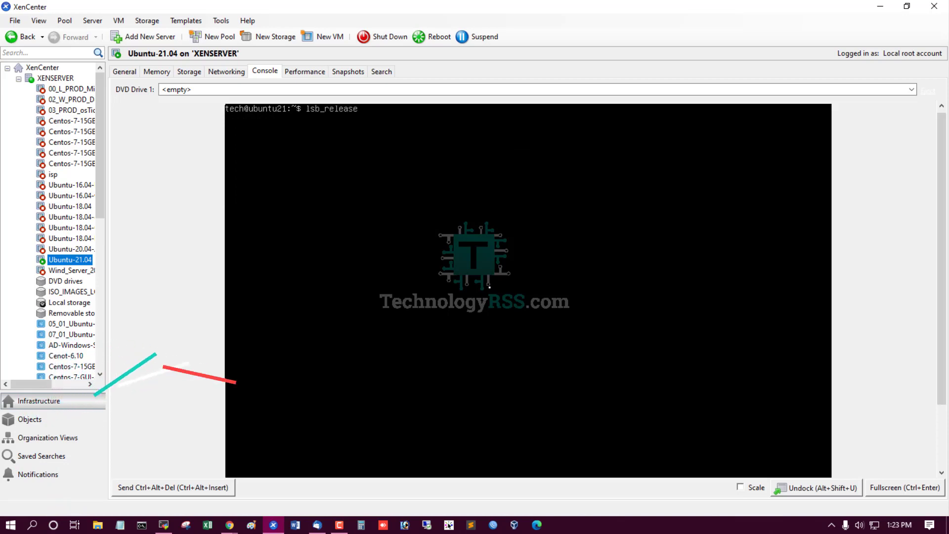
pyautogui.write(' -a')
pyautogui.press('Return')
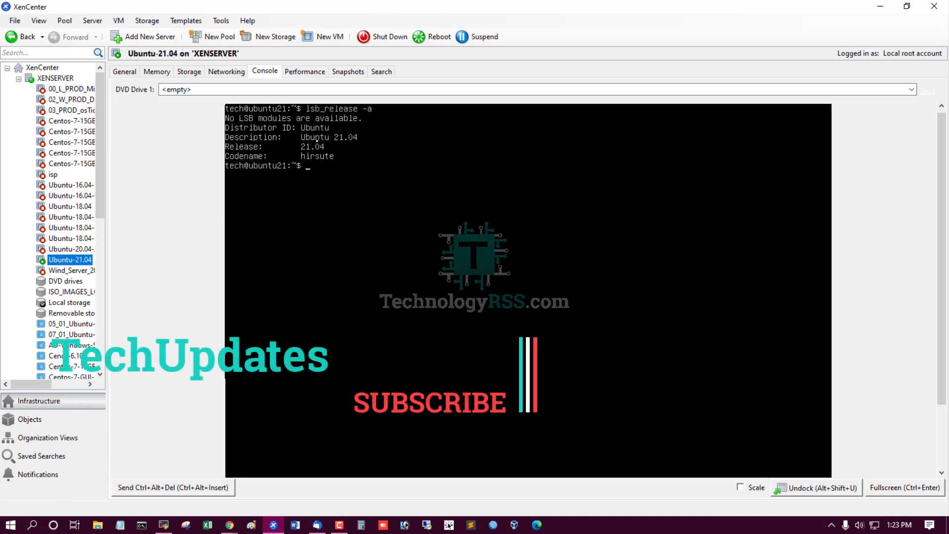
# - Log out of the server's shell session and minimize the XenCenter window
pyautogui.click(755, 489)
pyautogui.click(740, 488)
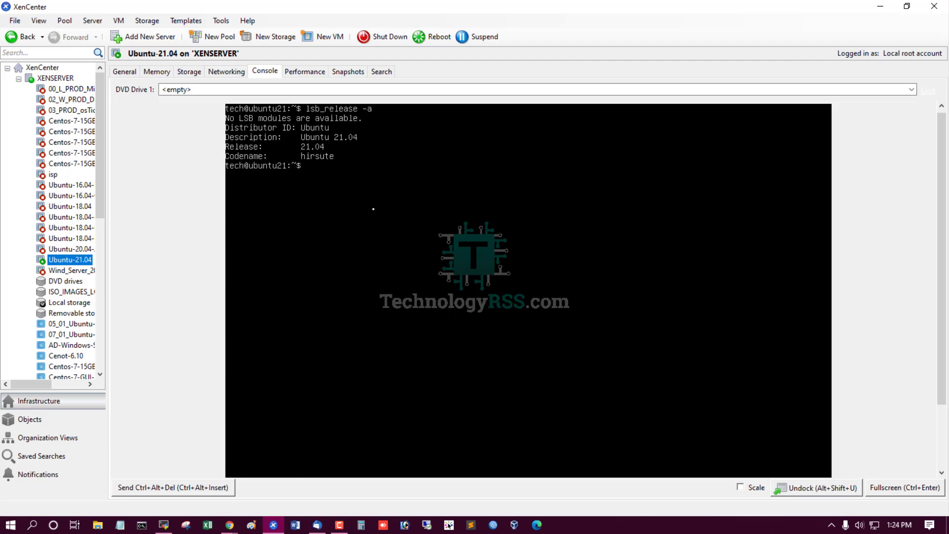
pyautogui.hotkey('ctrl', 'd')
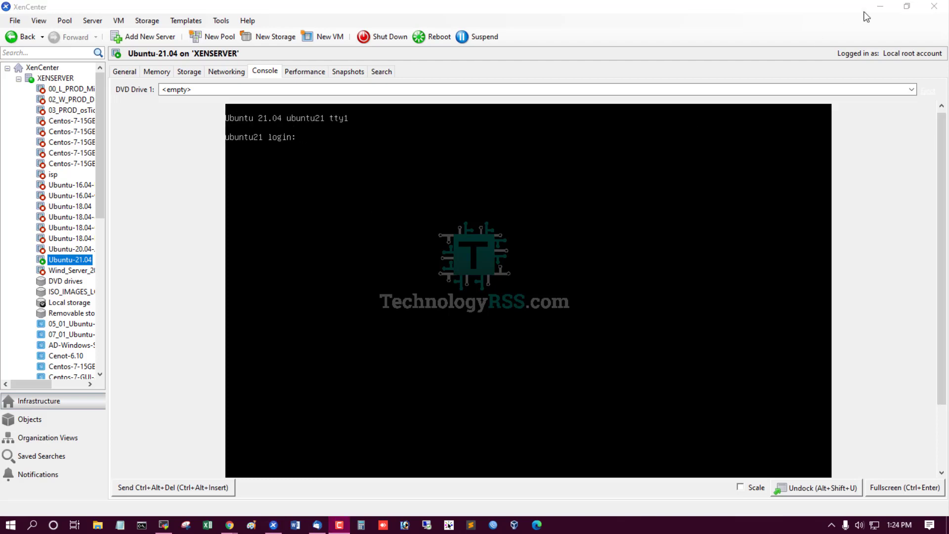
pyautogui.click(888, 5)
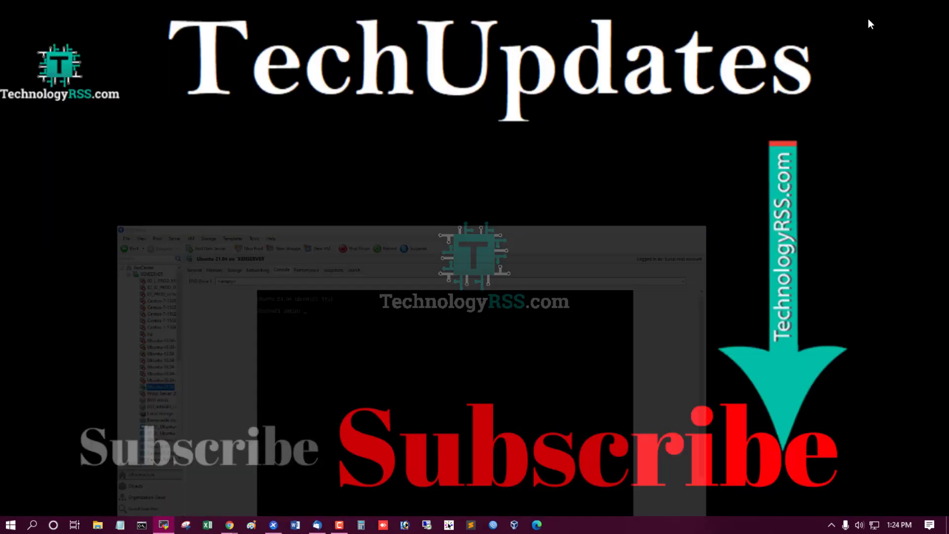